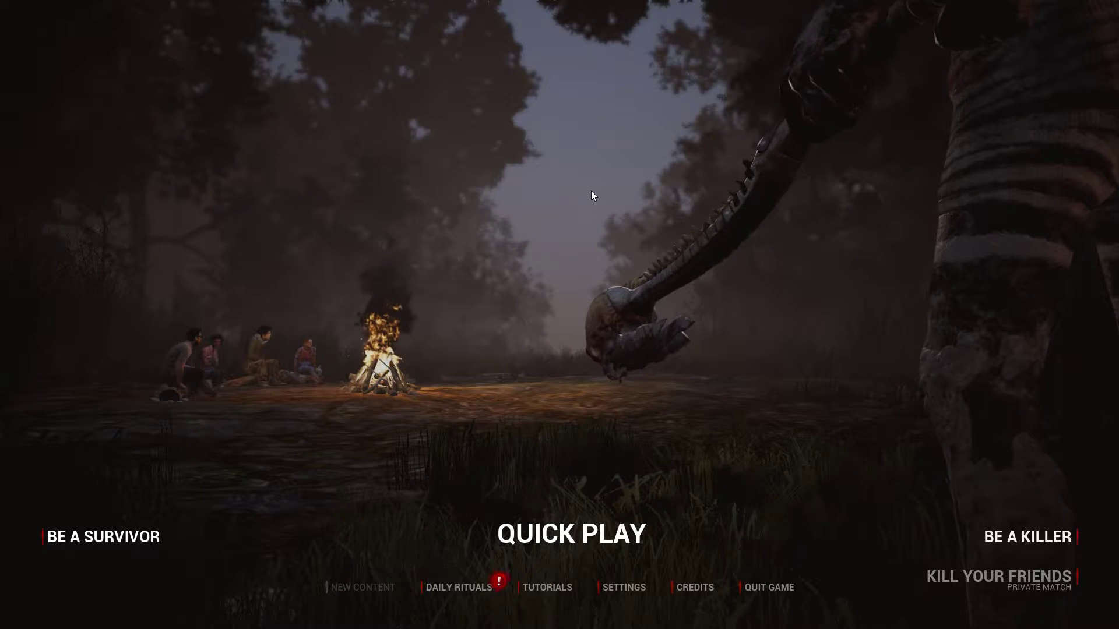
# - Open OBS Settings on the Encoding page showing x264, CBR at 2500 kb/s, and AAC 128 audio
pyautogui.hotkey('alt', 'Tab')
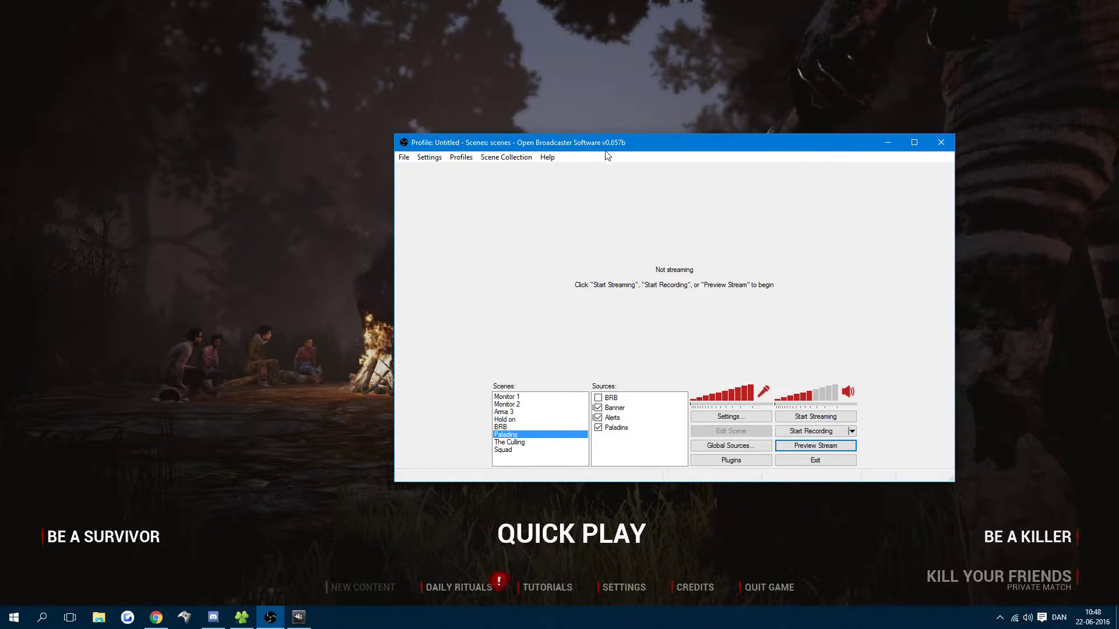
pyautogui.moveTo(612, 148); pyautogui.dragTo(642, 158)
pyautogui.click(459, 166)
pyautogui.click(475, 180)
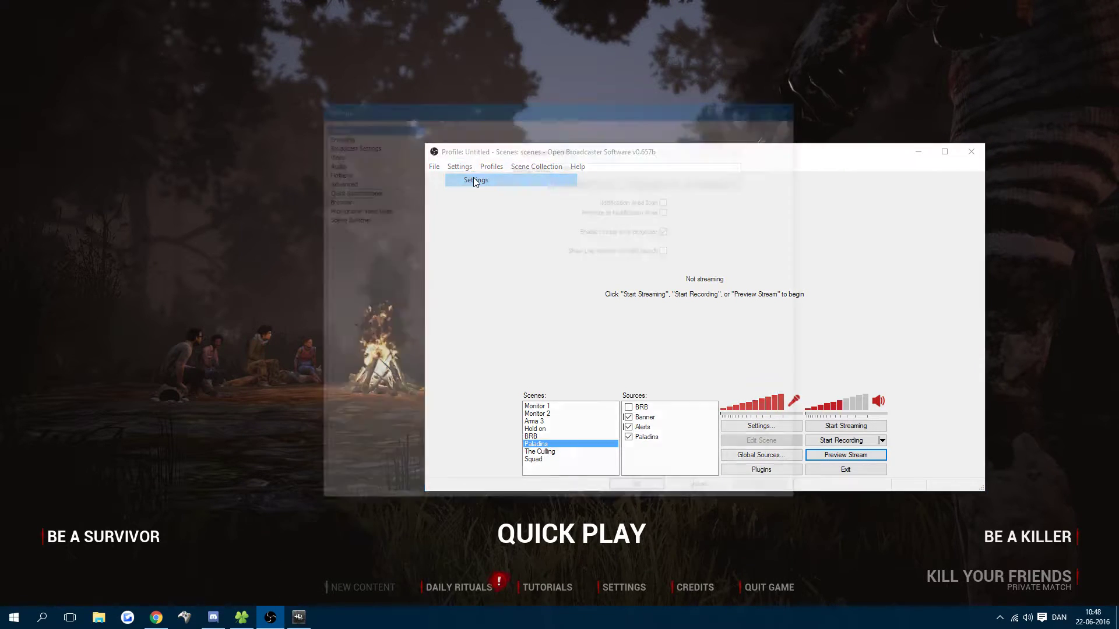
pyautogui.click(344, 134)
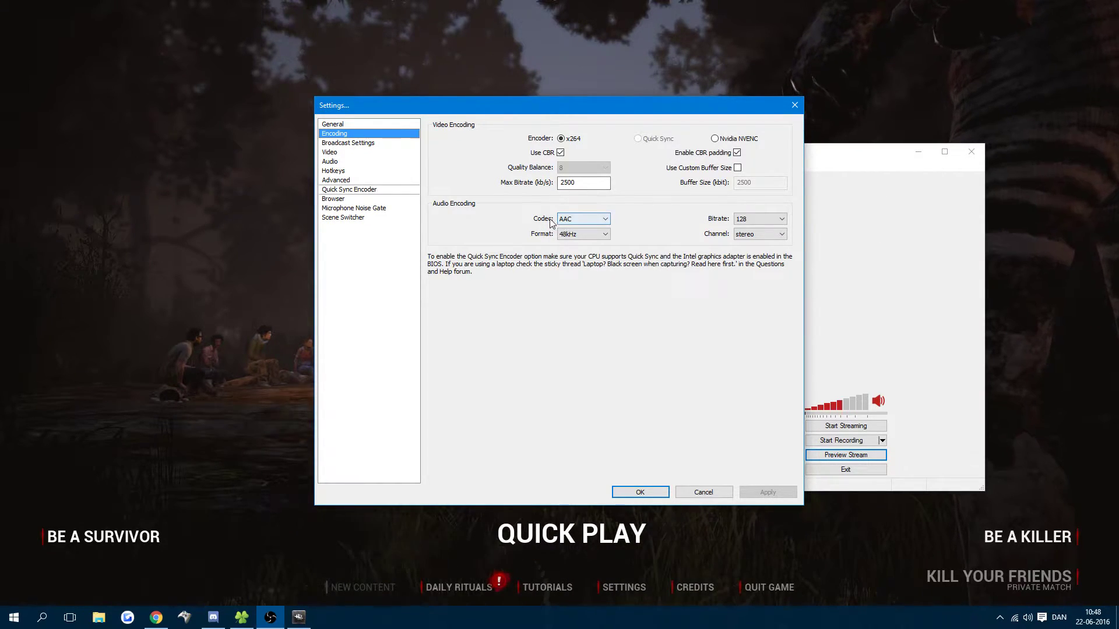
# - Keep video at 1.50 downscale (1280x720), Bilinear filter and 30 FPS, then view Advanced settings
pyautogui.click(342, 155)
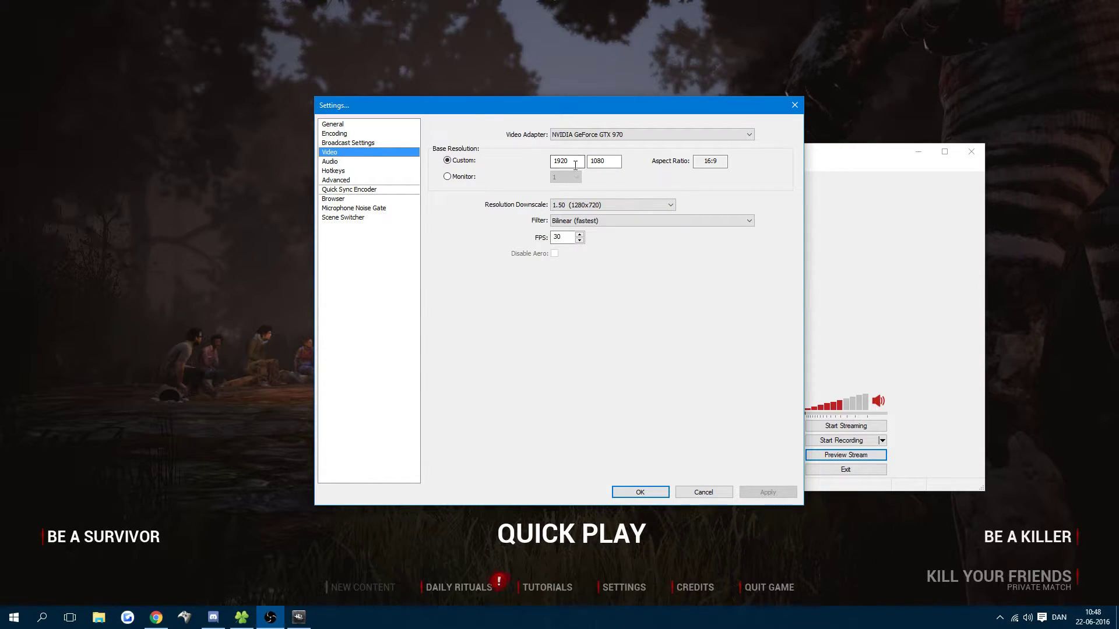
pyautogui.click(623, 205)
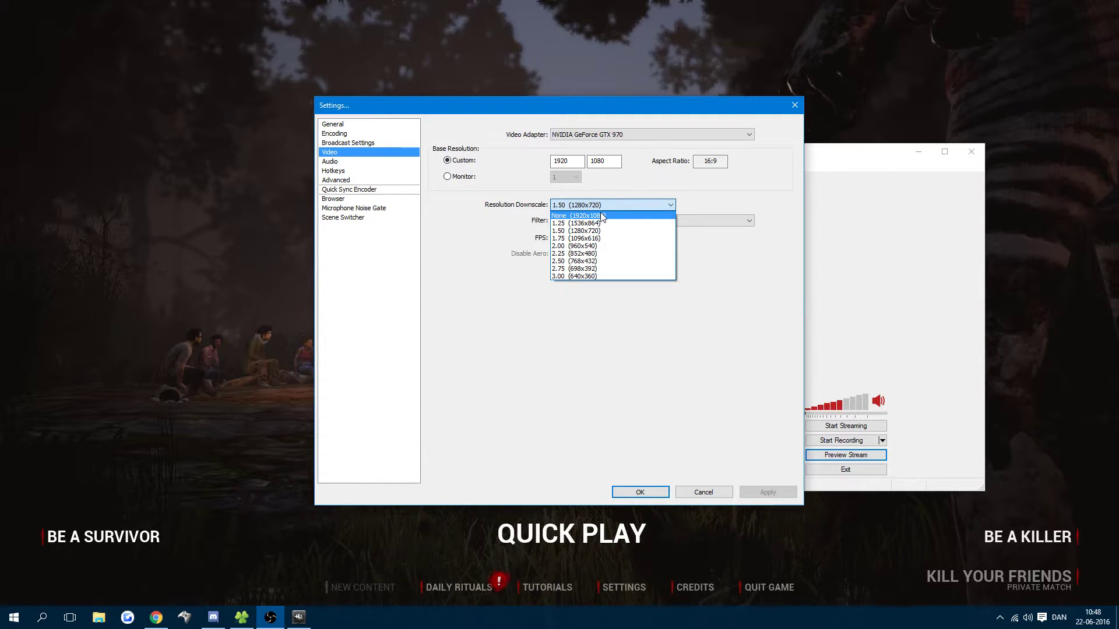
pyautogui.click(618, 204)
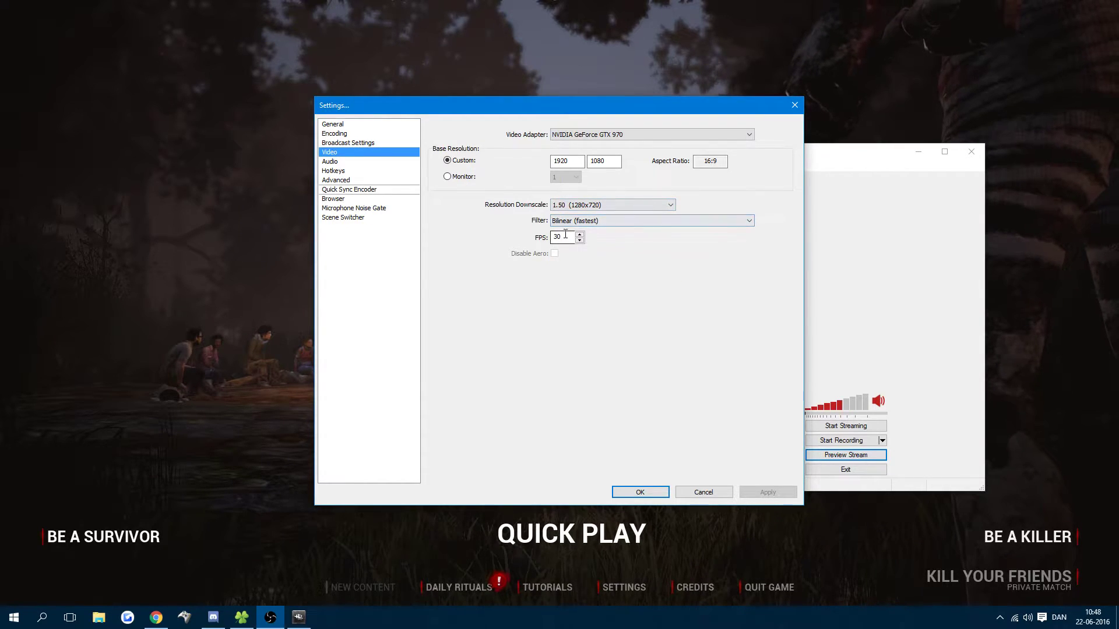
pyautogui.click(587, 223)
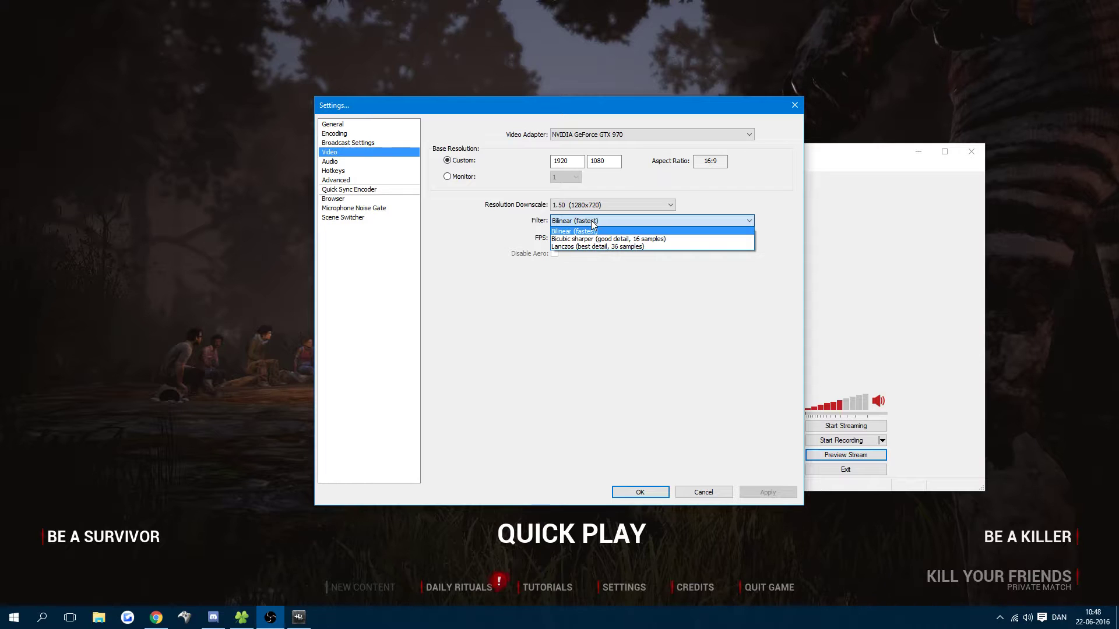
pyautogui.click(591, 221)
pyautogui.click(570, 237)
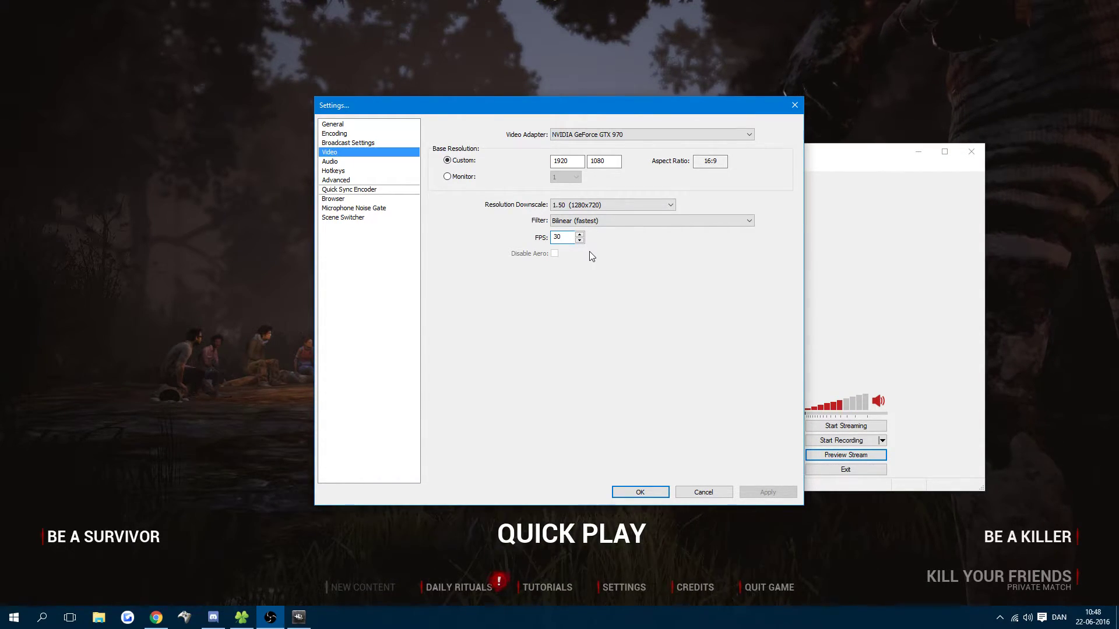
pyautogui.click(339, 180)
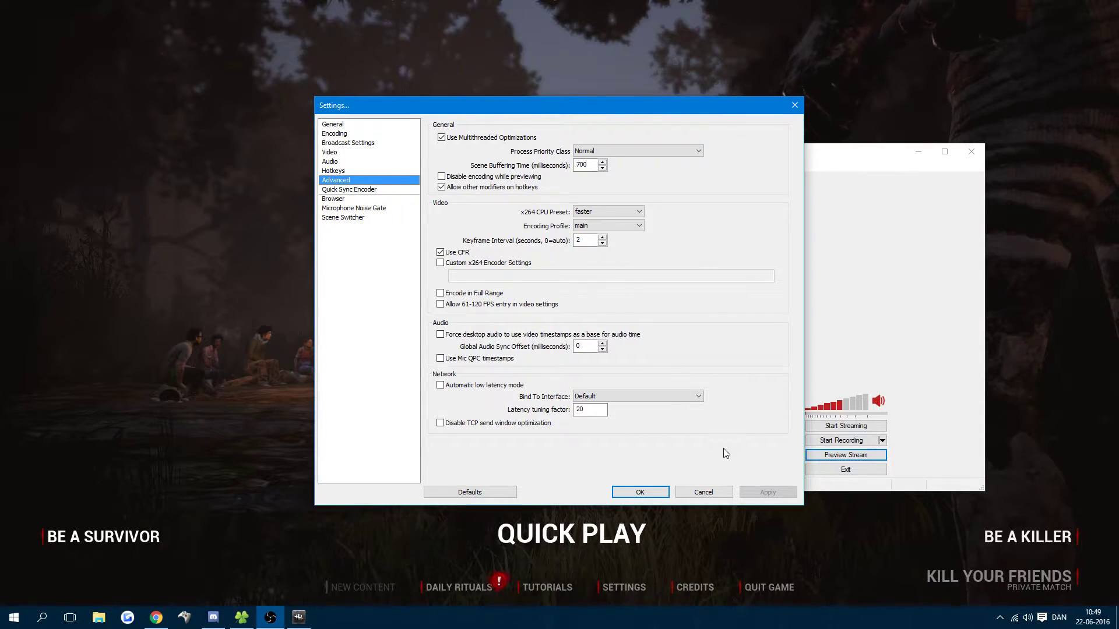
# - Cancel Settings and create an empty scene named 'Dead By Daylight'
pyautogui.click(711, 495)
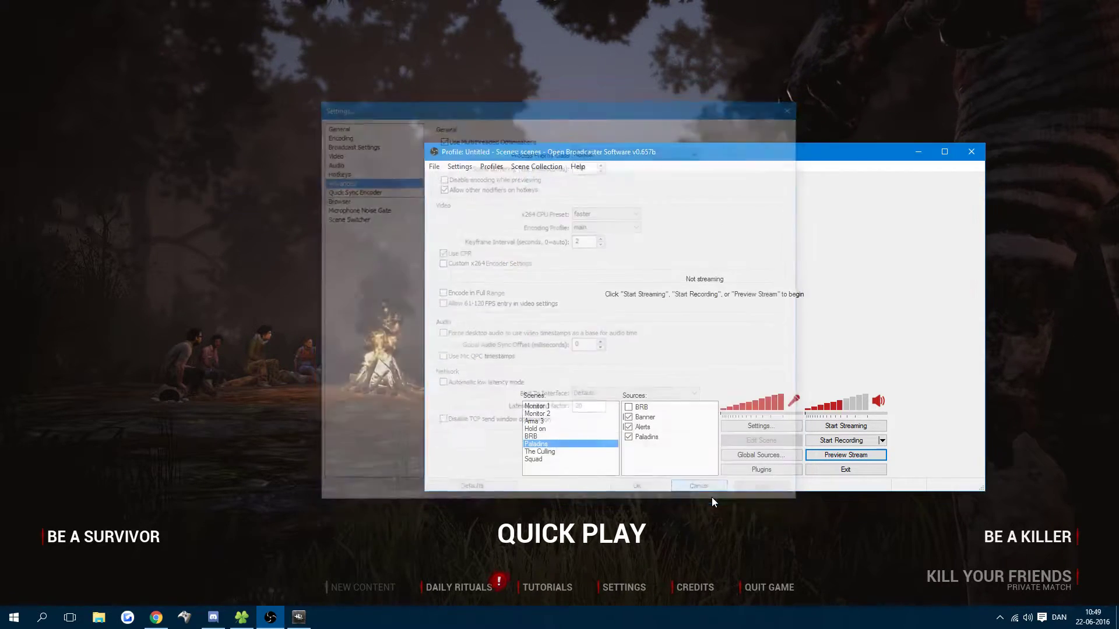
pyautogui.rightClick(551, 466)
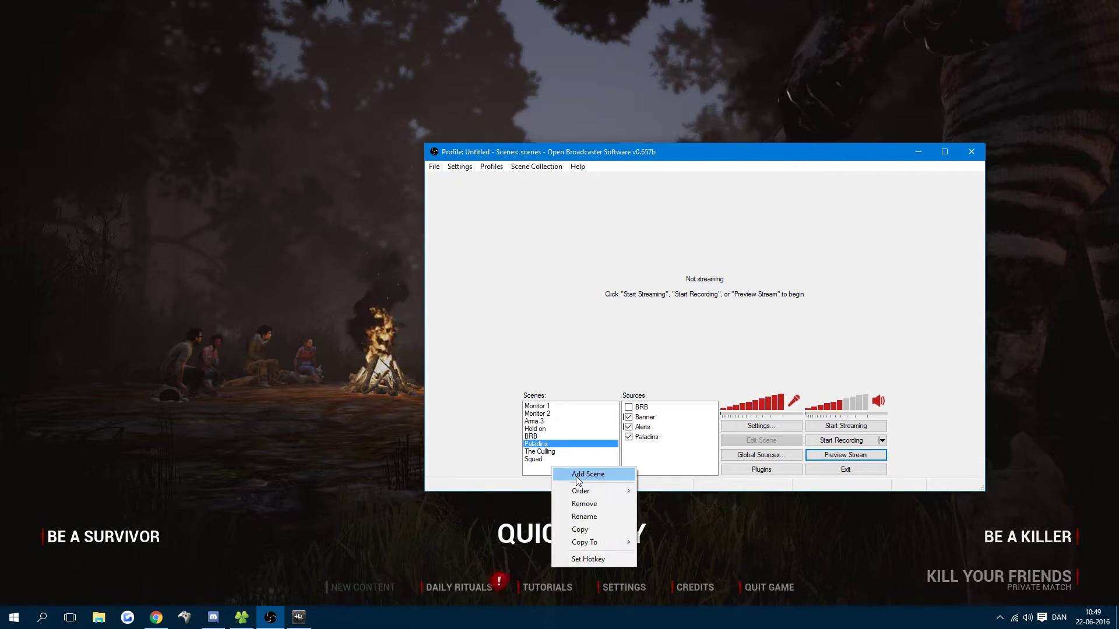
pyautogui.click(576, 475)
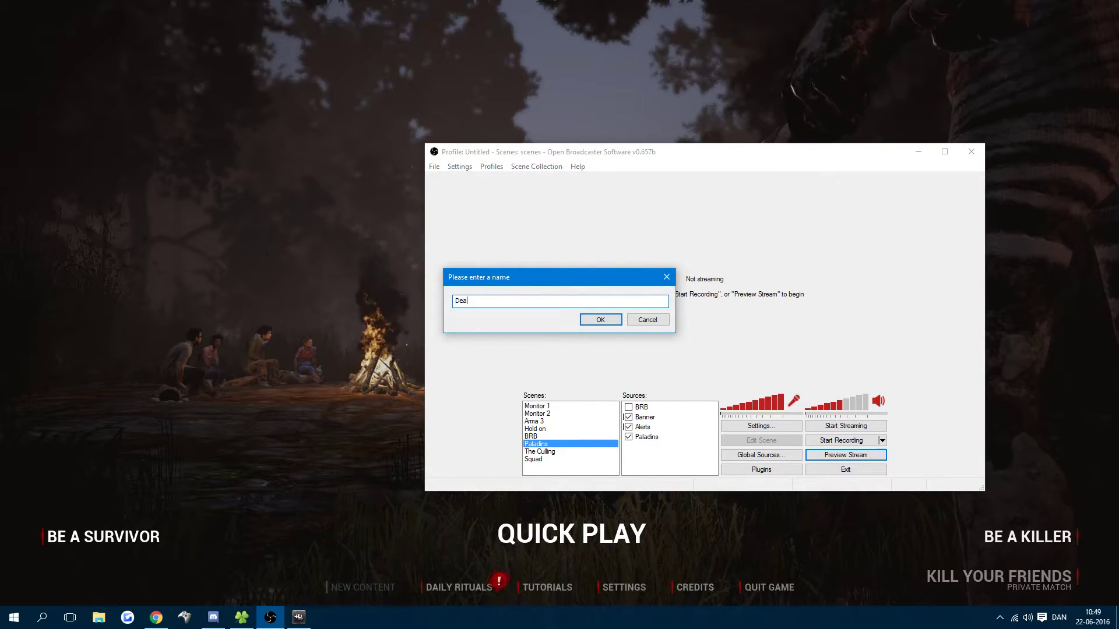
pyautogui.write('Dead By Day')
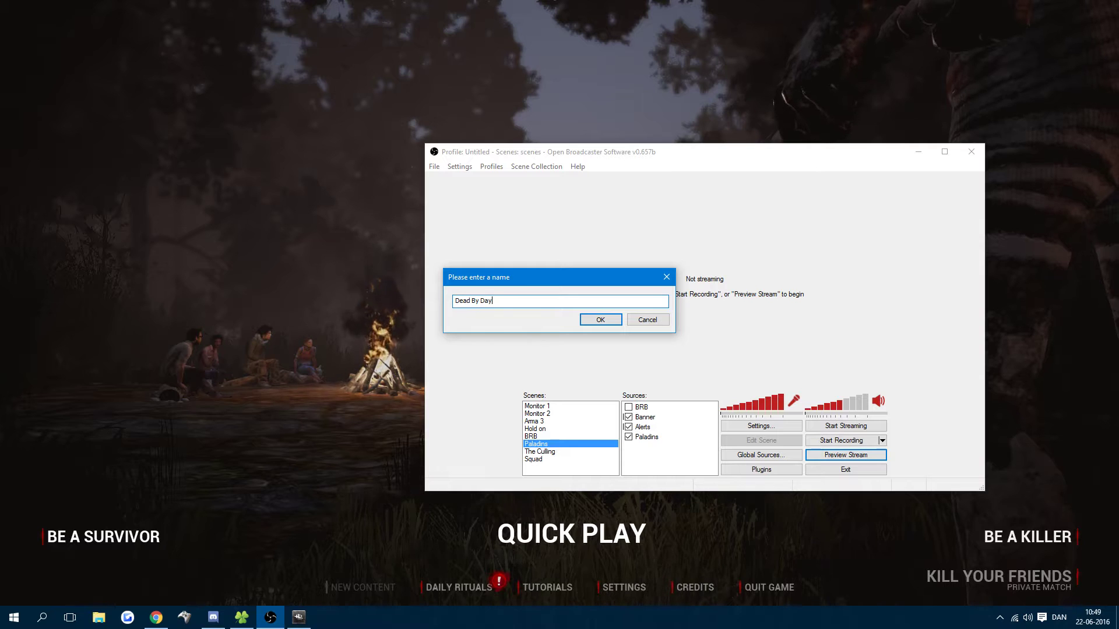
pyautogui.write('light')
pyautogui.press('Return')
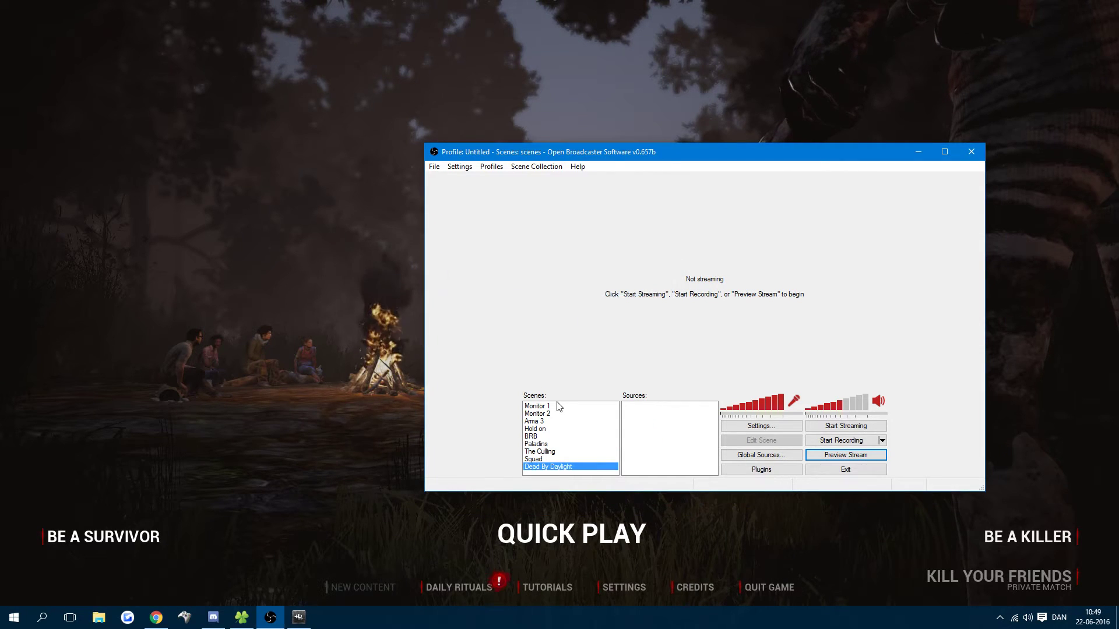
# - Add a Game Capture source named 'DbD' to the scene
pyautogui.rightClick(659, 430)
pyautogui.moveTo(670, 431)
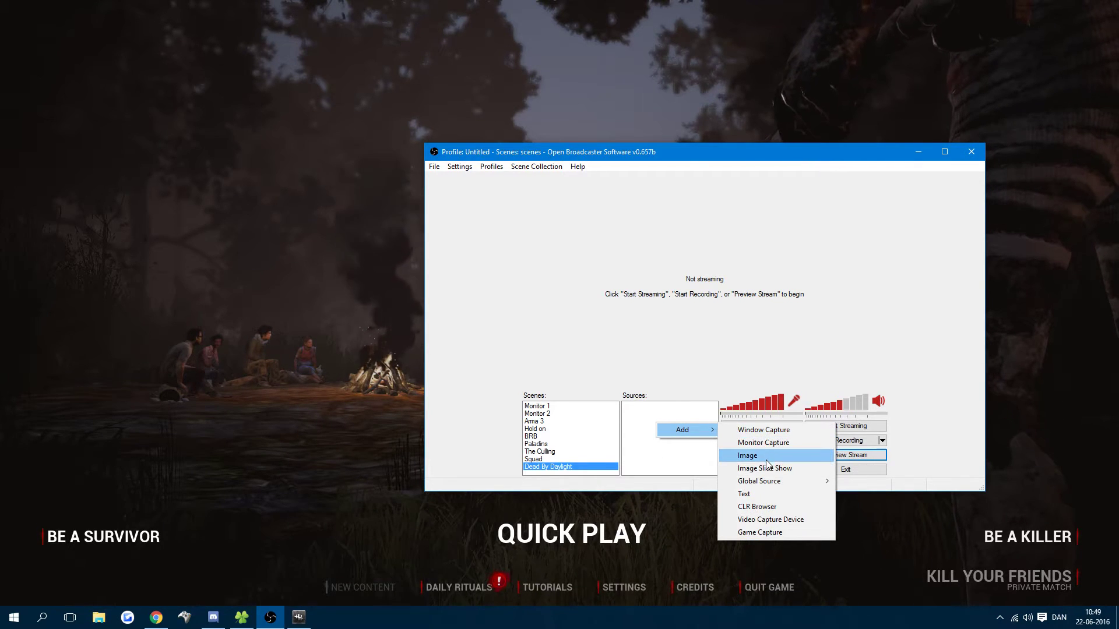
pyautogui.click(632, 411)
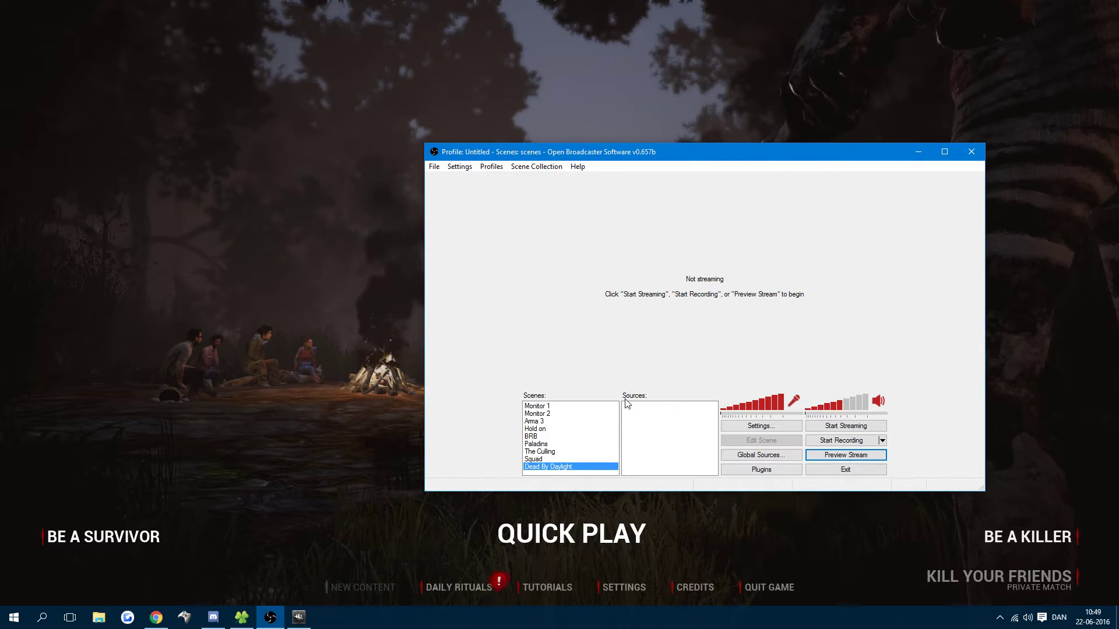
pyautogui.rightClick(659, 425)
pyautogui.moveTo(696, 432)
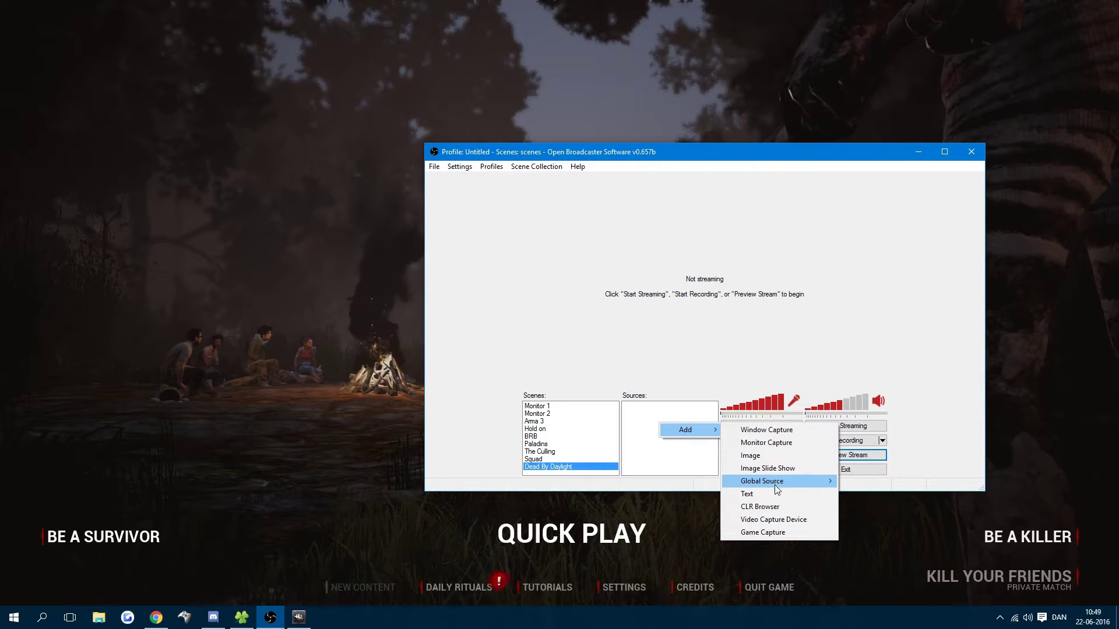
pyautogui.click(768, 532)
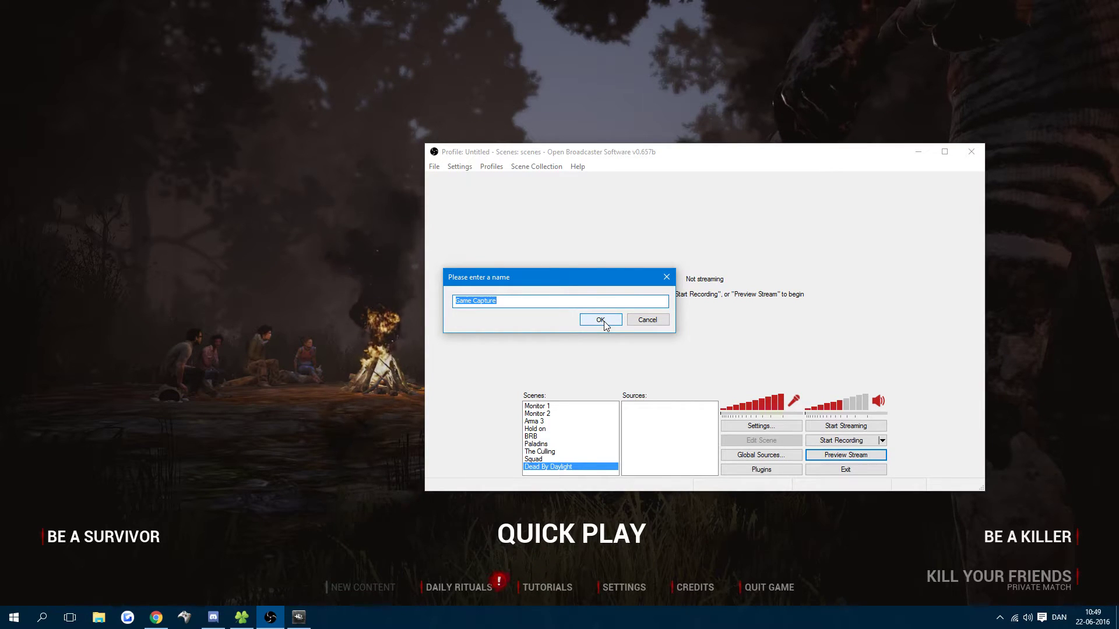
pyautogui.write('DbD')
pyautogui.press('Return')
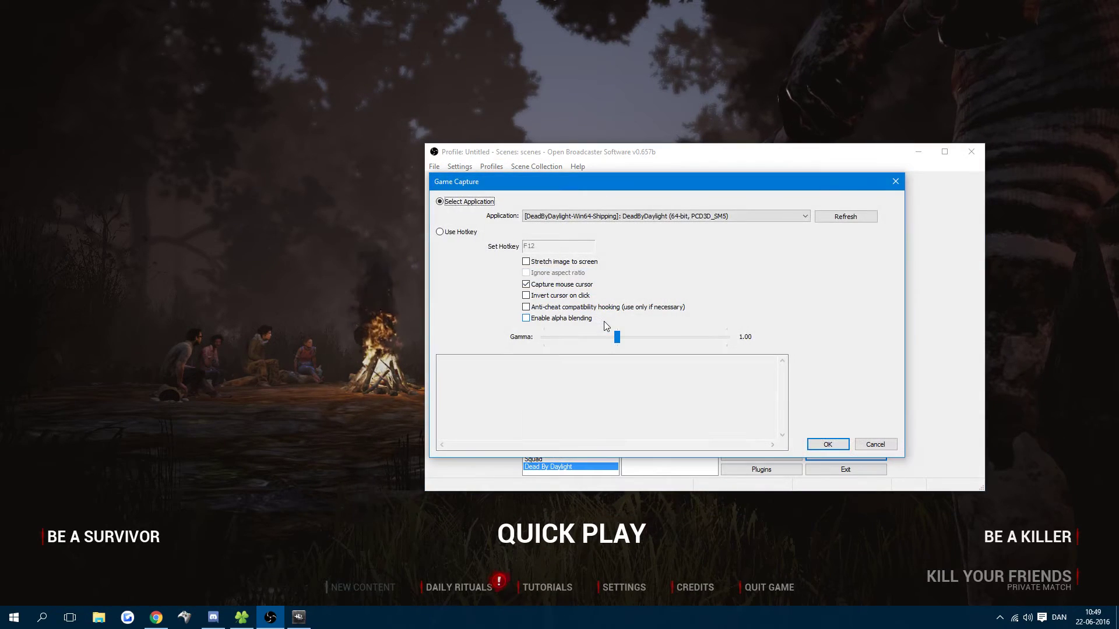
# - Set the DbD capture's application to DeadByDaylight and save its settings
pyautogui.moveTo(525, 181); pyautogui.dragTo(438, 204)
pyautogui.click(501, 239)
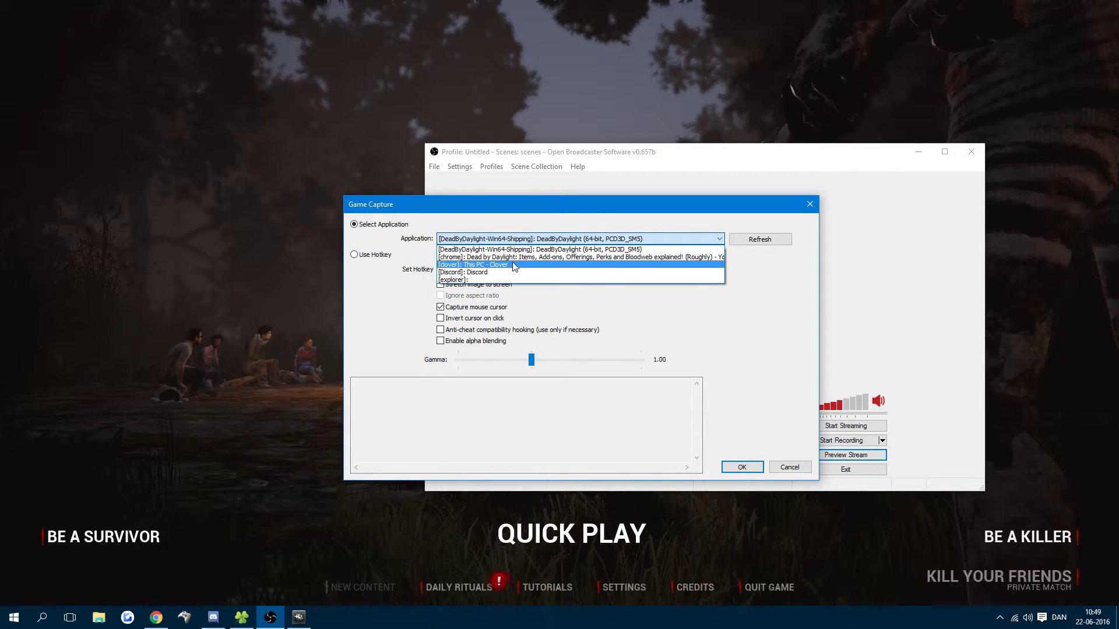
pyautogui.click(514, 249)
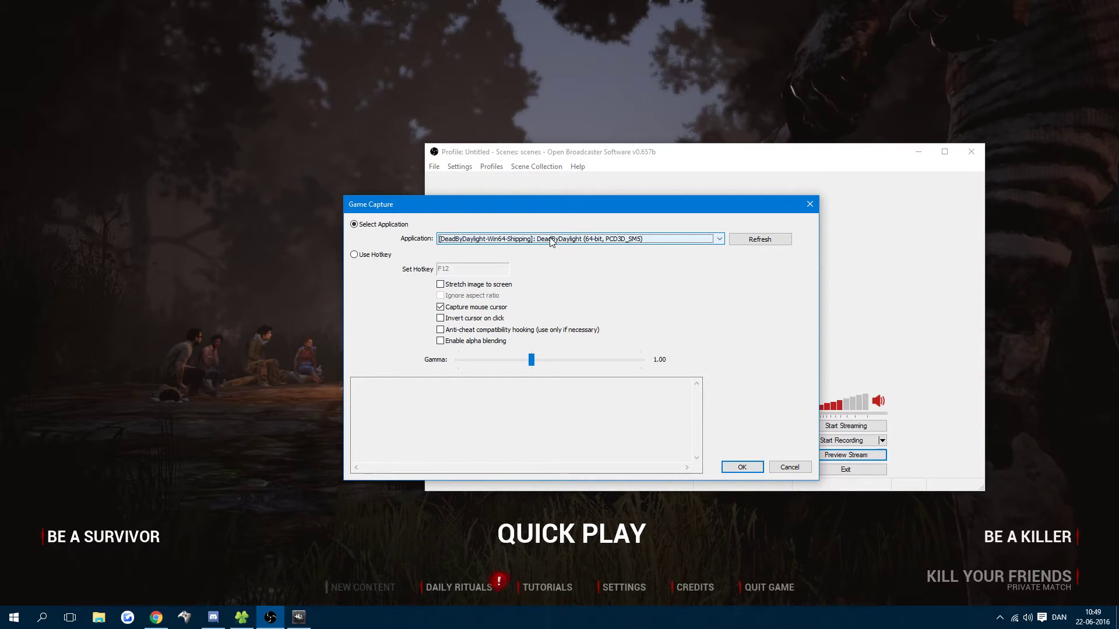
pyautogui.click(700, 242)
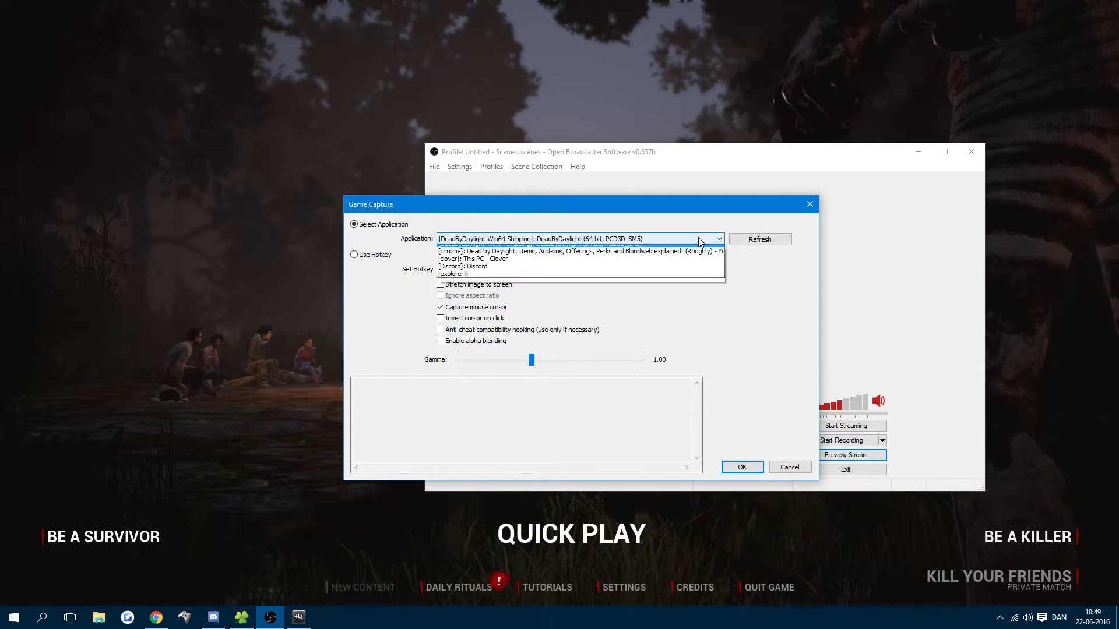
pyautogui.click(700, 242)
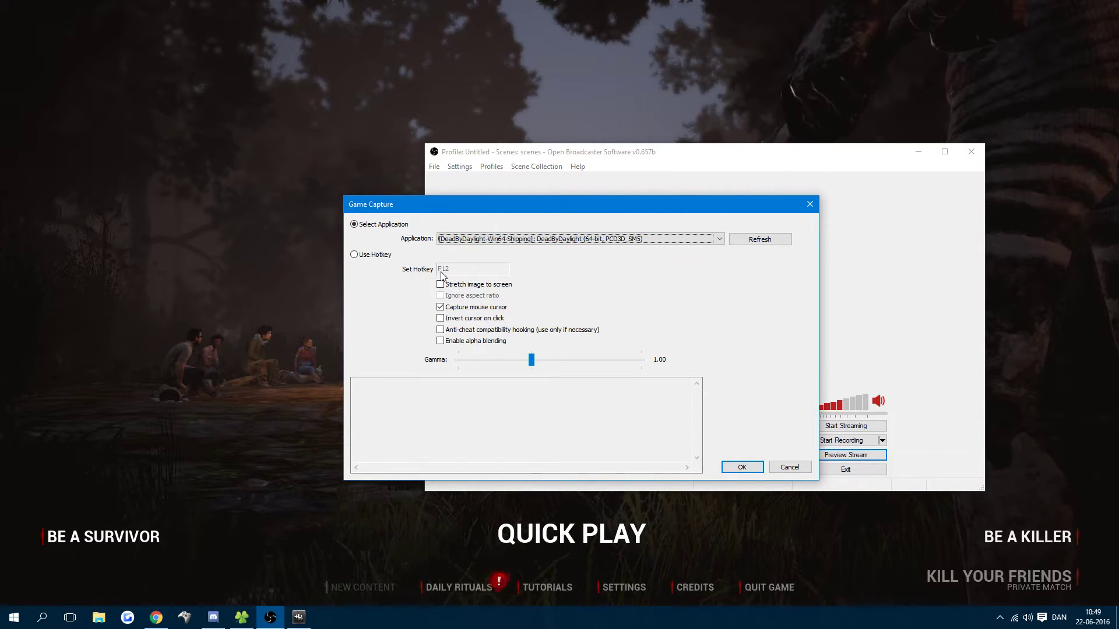
pyautogui.click(746, 469)
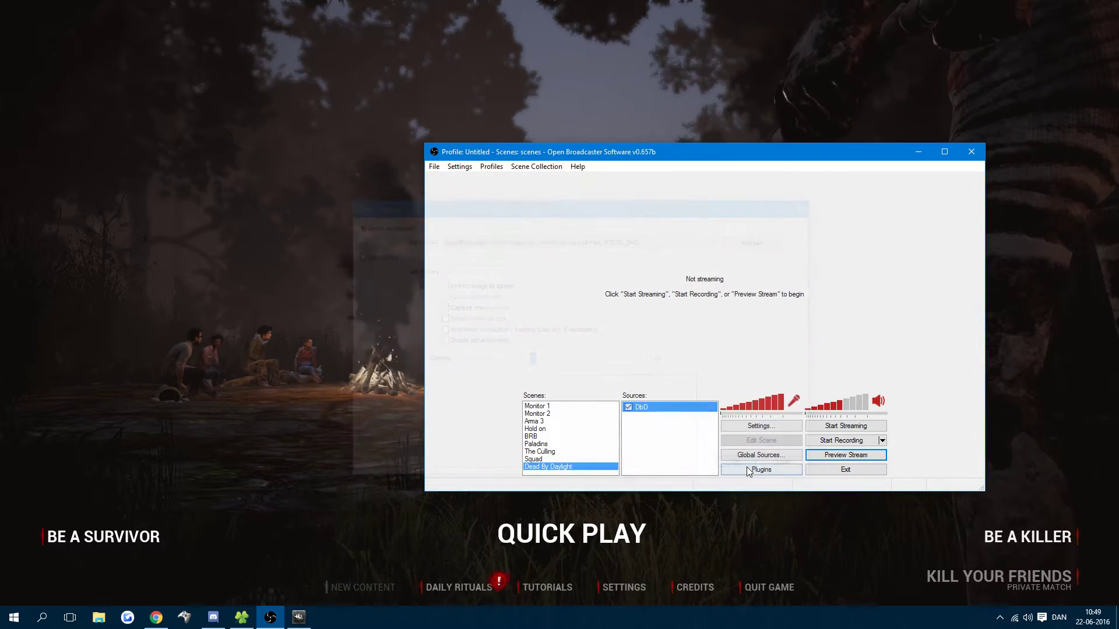
# - Record a roughly five-second test clip while the preview stays black, then stop
pyautogui.click(835, 441)
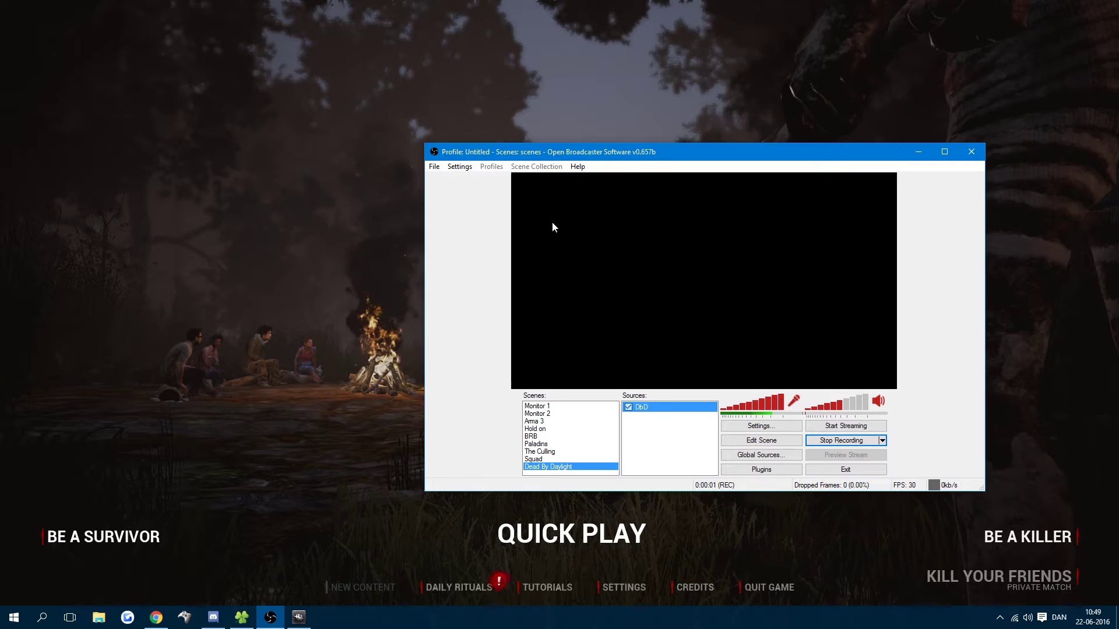
pyautogui.click(822, 444)
# - Enable Anti-cheat compatibility hooking in the DbD source's properties and save
pyautogui.rightClick(650, 404)
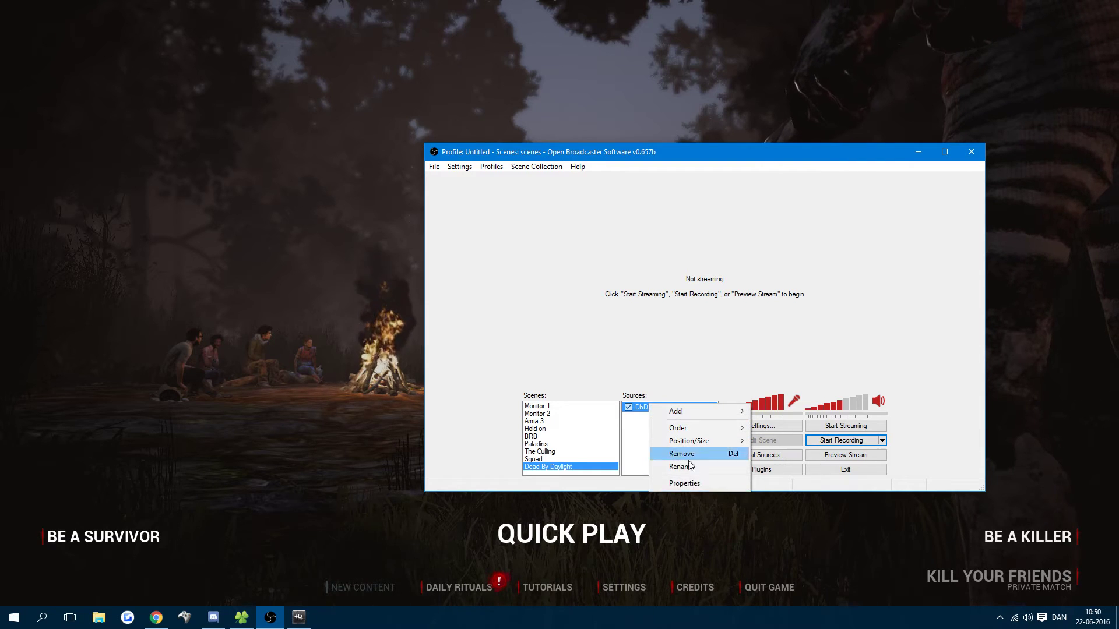
pyautogui.click(686, 483)
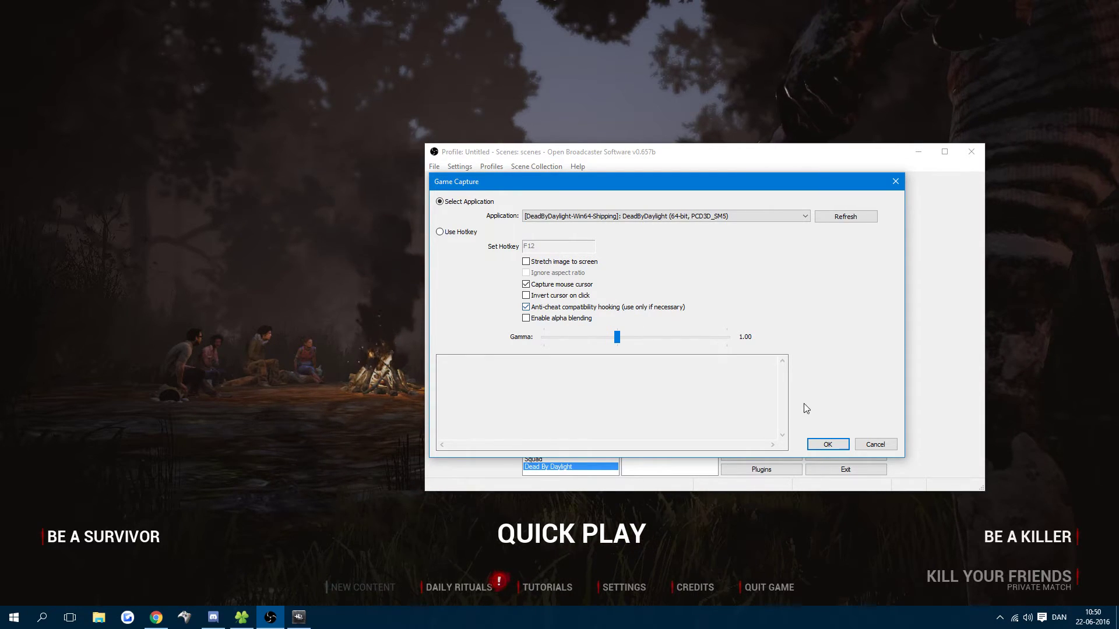
pyautogui.click(826, 445)
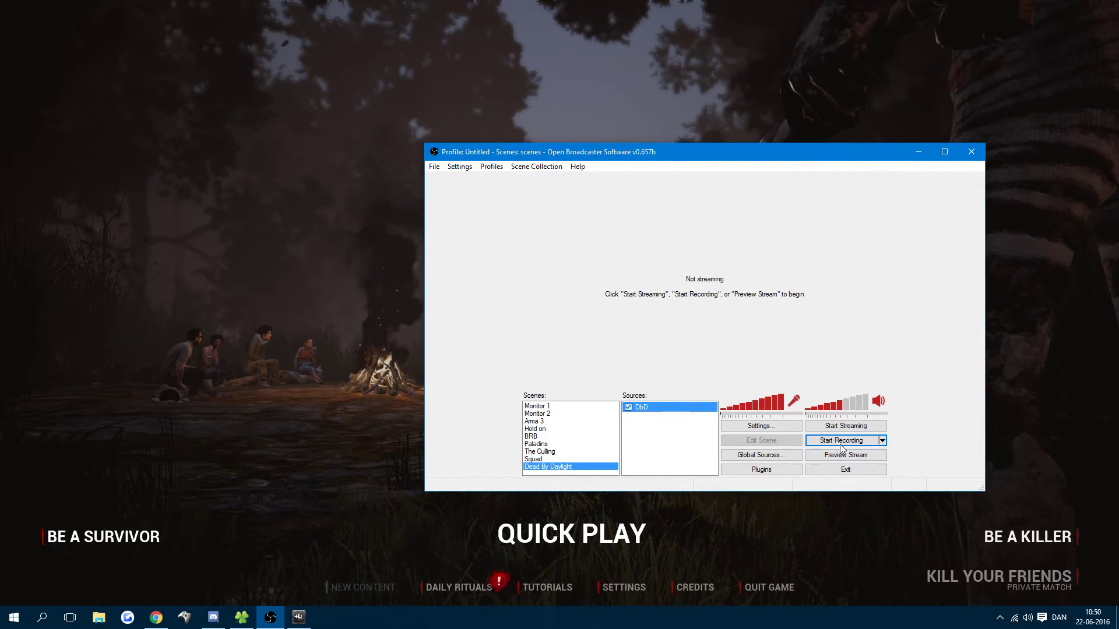
# - Start recording the Dead by Daylight menu and move the OBS window up-left
pyautogui.click(841, 443)
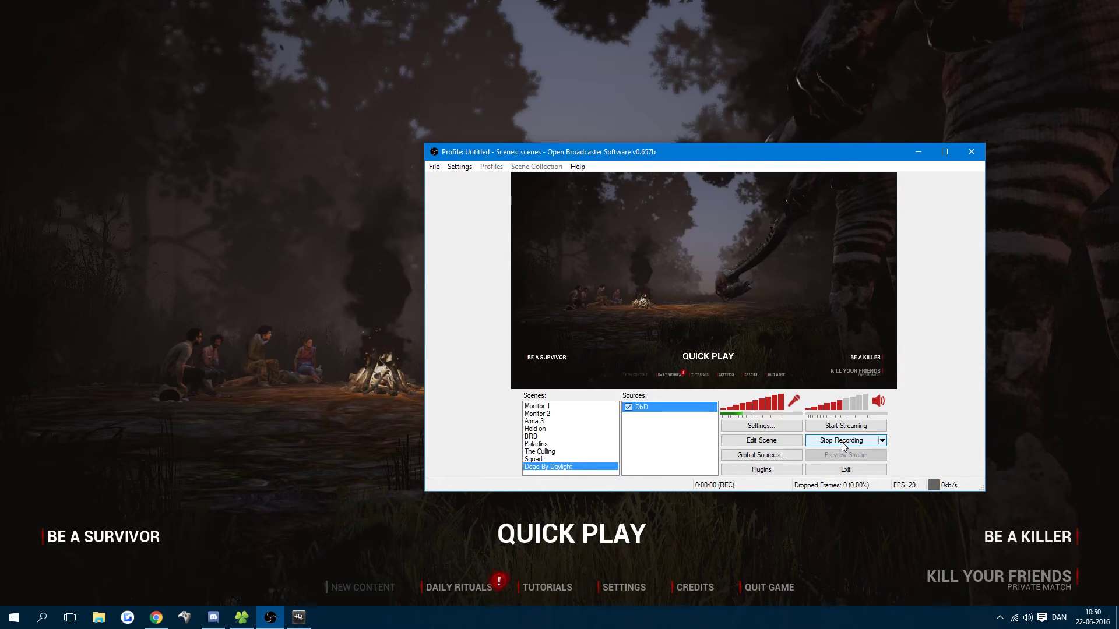
pyautogui.moveTo(692, 158); pyautogui.dragTo(575, 136)
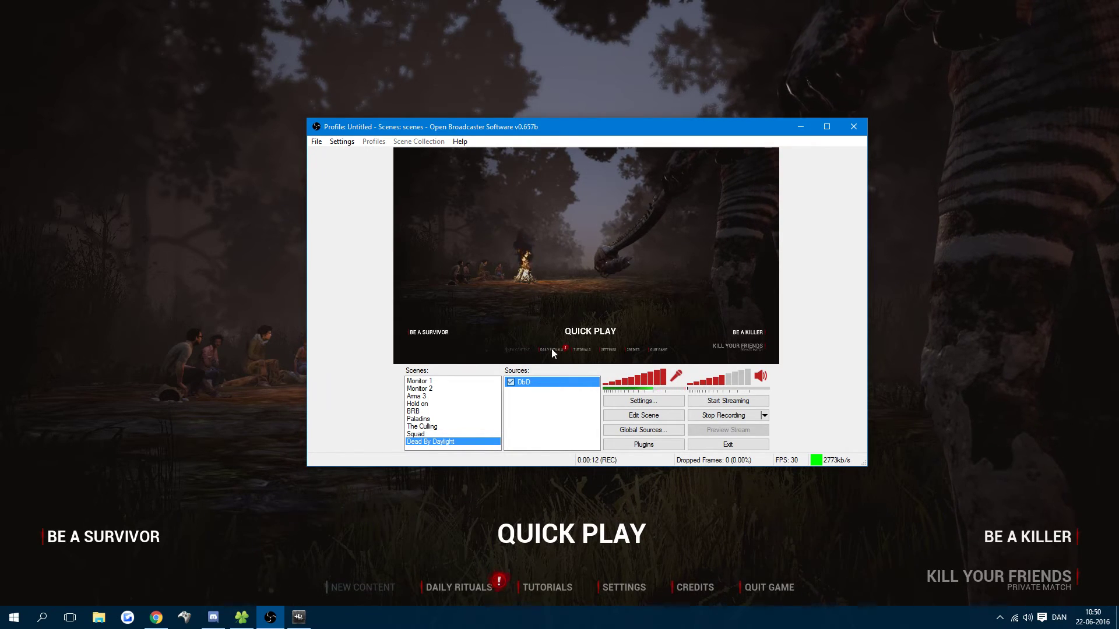
# - Stop the menu recording after about 14 seconds and select the DbD source
pyautogui.click(729, 419)
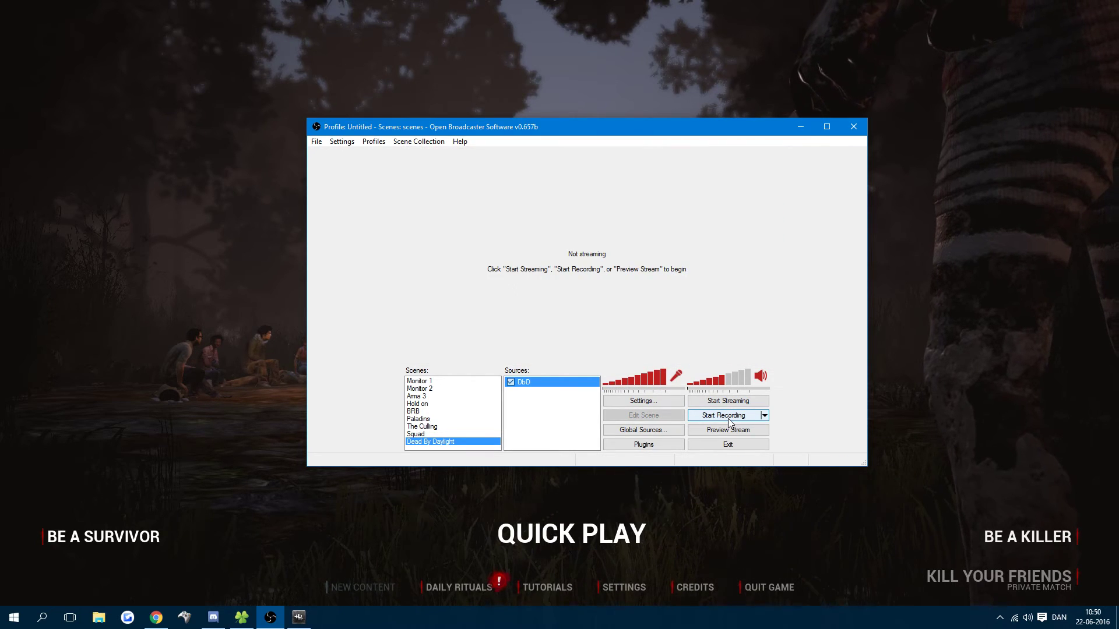
pyautogui.rightClick(526, 385)
pyautogui.click(517, 408)
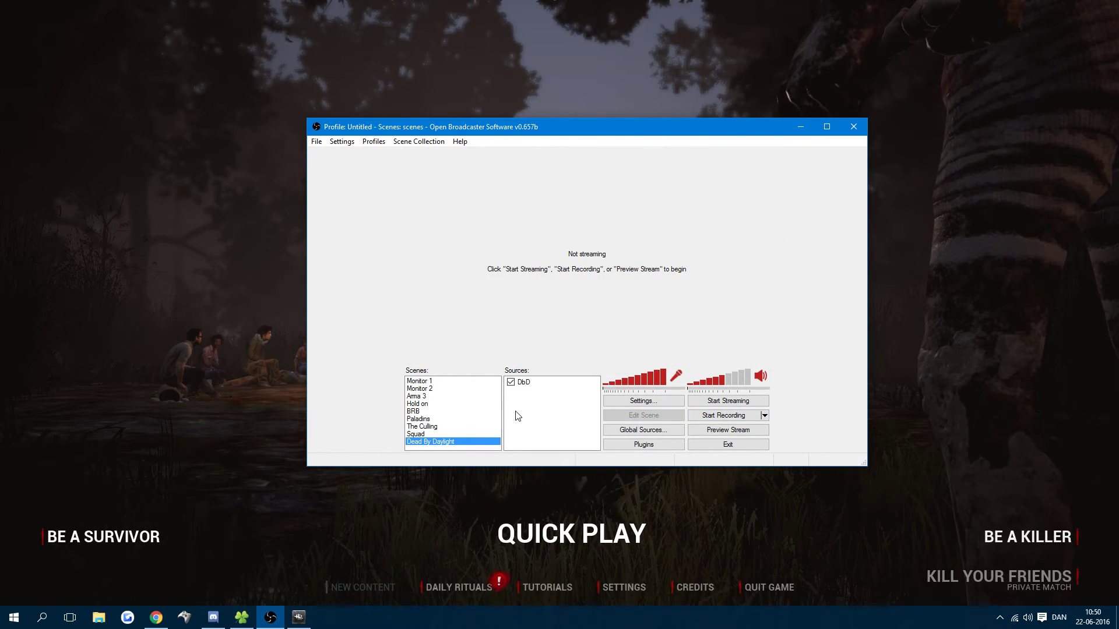
pyautogui.click(522, 384)
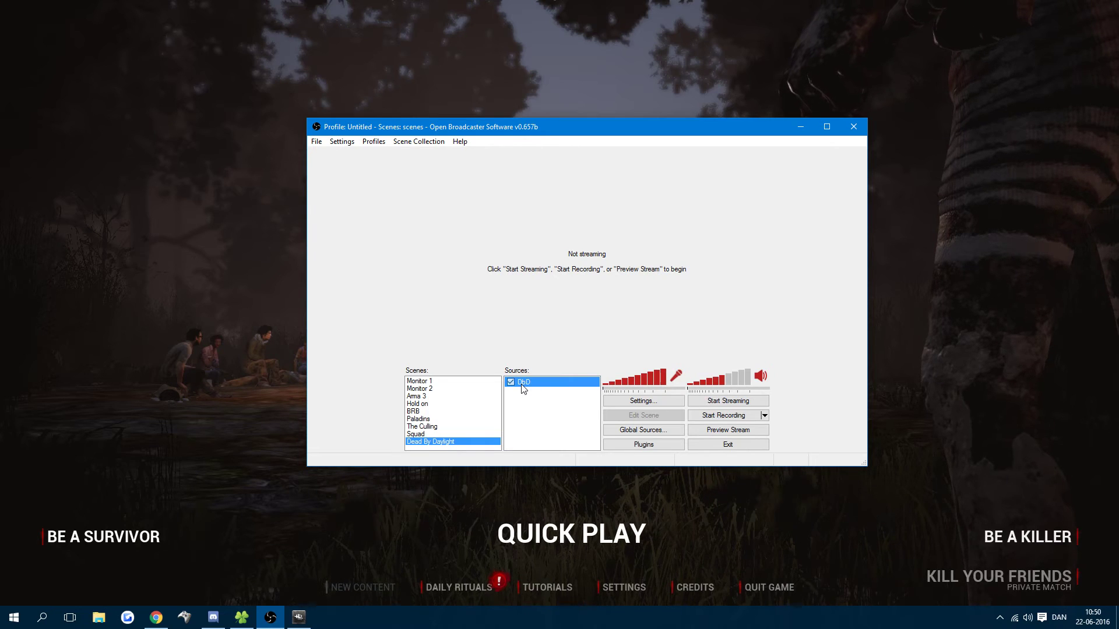